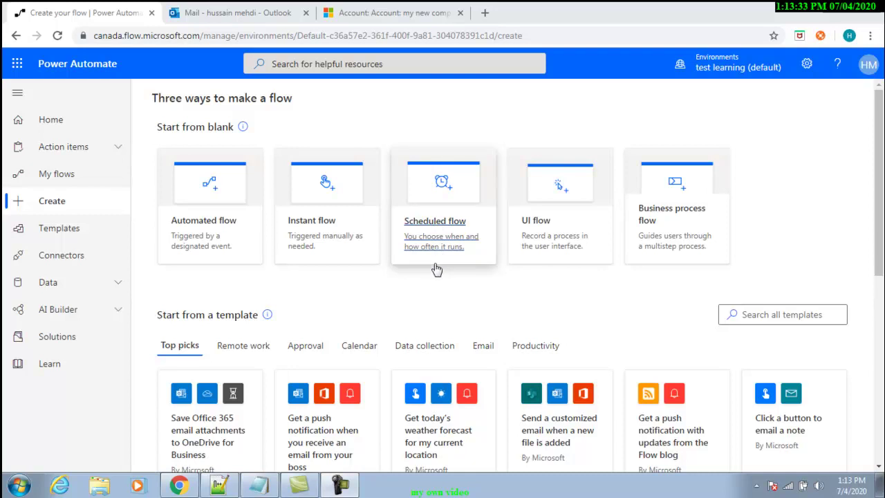
Start a new scheduled flow and name it "Send email after every minute".
{"action": "left_click", "coordinate": [440, 228]}
{"action": "left_click", "coordinate": [542, 146]}
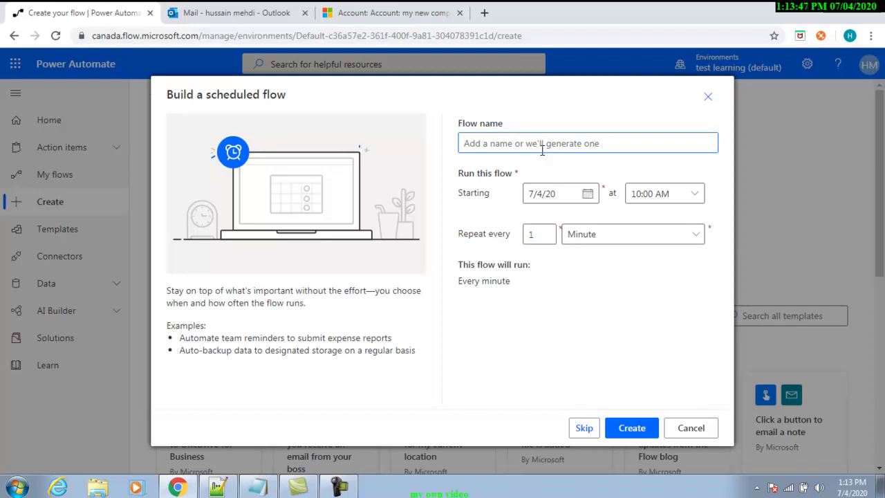
{"action": "type", "text": "Send email "}
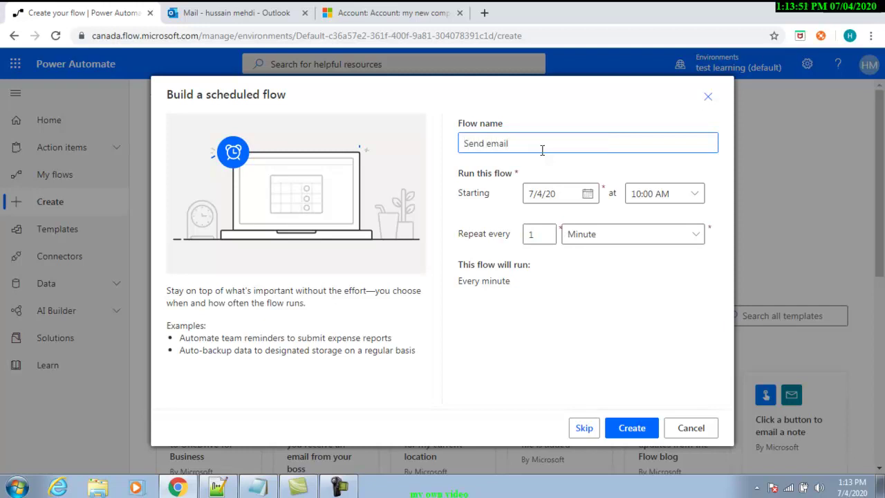
{"action": "type", "text": "after every minute"}
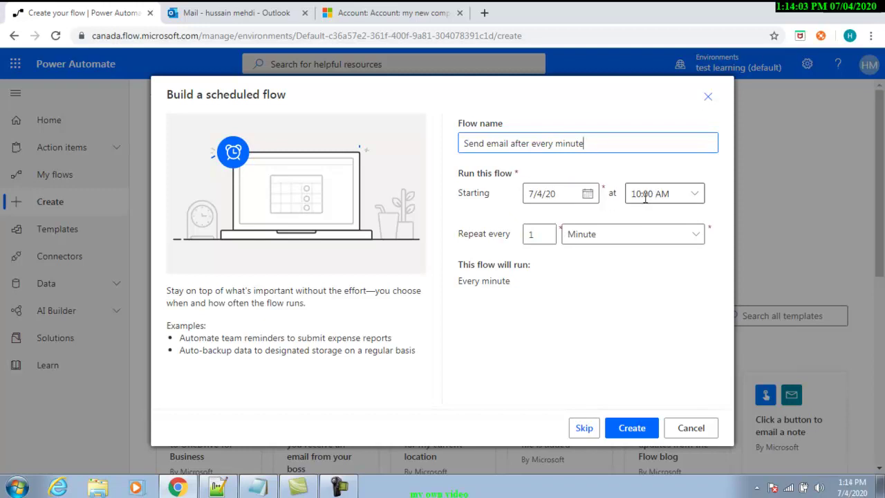
Set the flow's start time to 05:30 PM.
{"action": "left_click", "coordinate": [695, 195]}
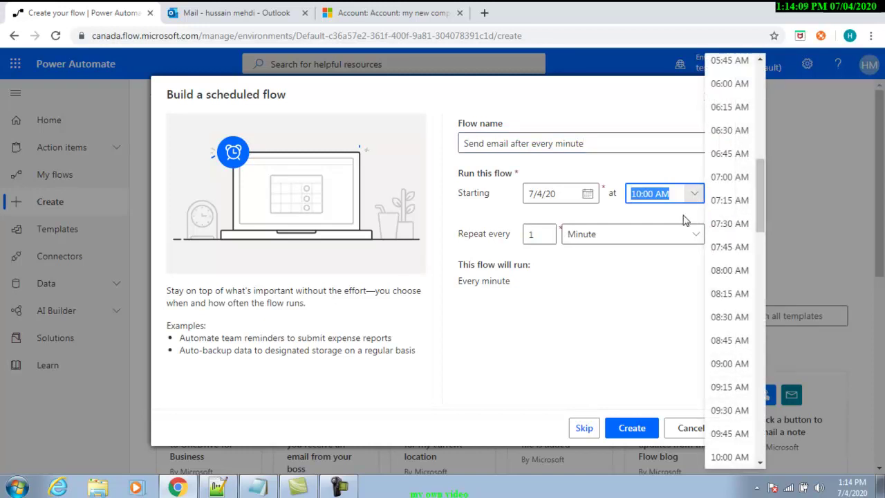
{"action": "left_click", "coordinate": [650, 196]}
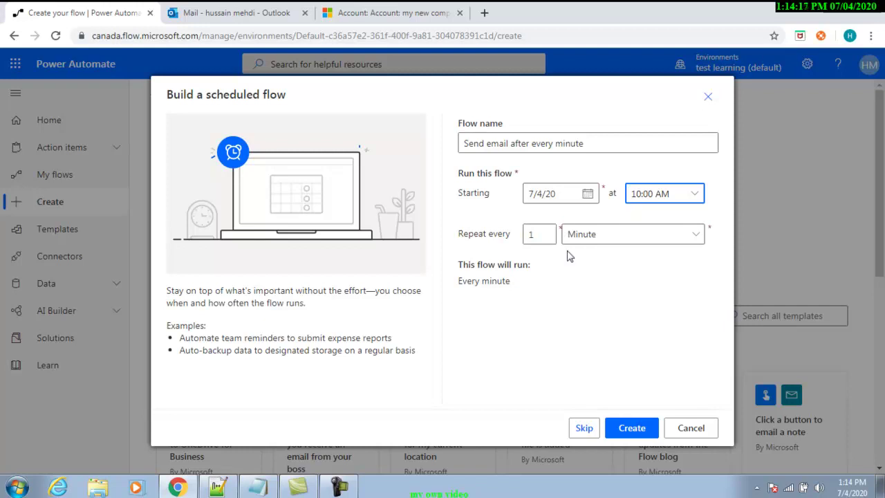
{"action": "left_click", "coordinate": [694, 193]}
{"action": "scroll", "coordinate": [731, 295], "scroll_direction": "down", "scroll_amount": 3}
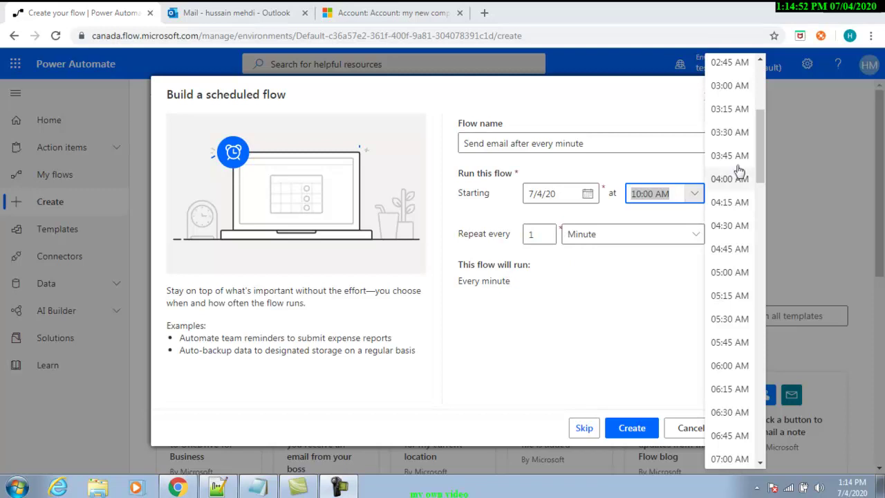
{"action": "left_click_drag", "start_coordinate": [764, 162], "coordinate": [767, 193]}
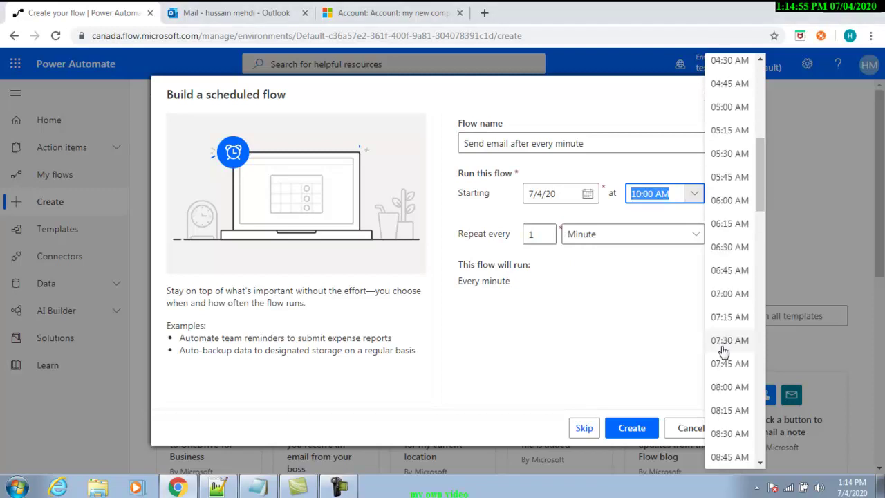
{"action": "scroll", "coordinate": [725, 342], "scroll_direction": "up", "scroll_amount": 6}
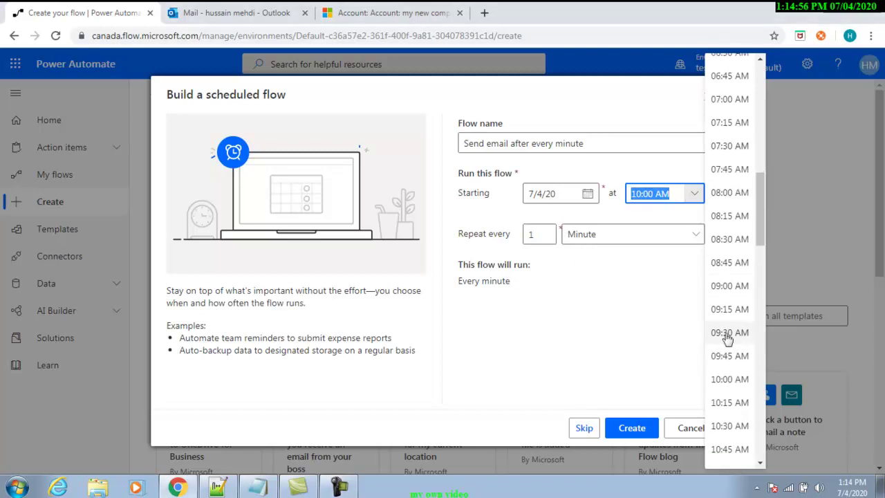
{"action": "scroll", "coordinate": [728, 330], "scroll_direction": "down", "scroll_amount": 18}
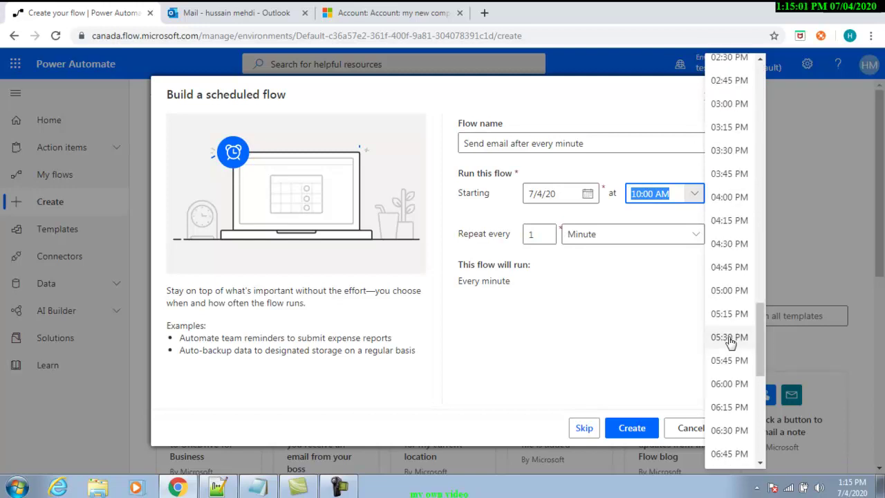
{"action": "left_click", "coordinate": [729, 337]}
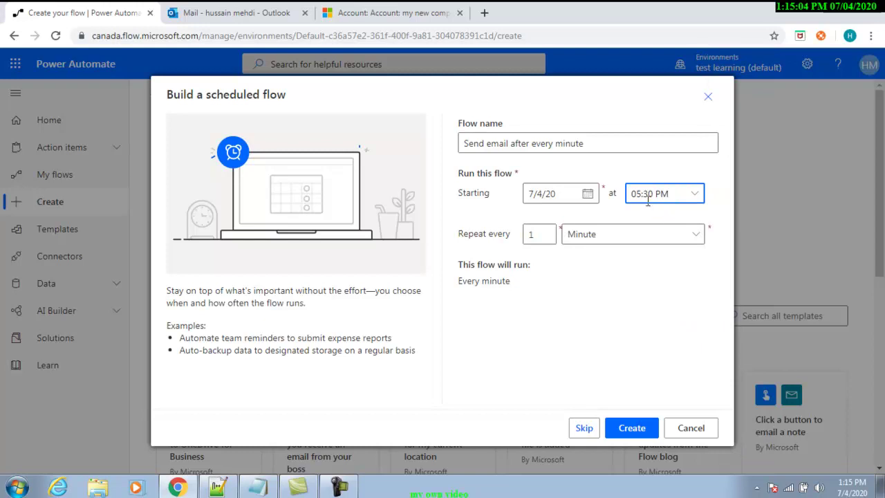
Set the flow's start time to 09:00 AM.
{"action": "left_click", "coordinate": [696, 193]}
{"action": "scroll", "coordinate": [707, 136], "scroll_direction": "up", "scroll_amount": 6}
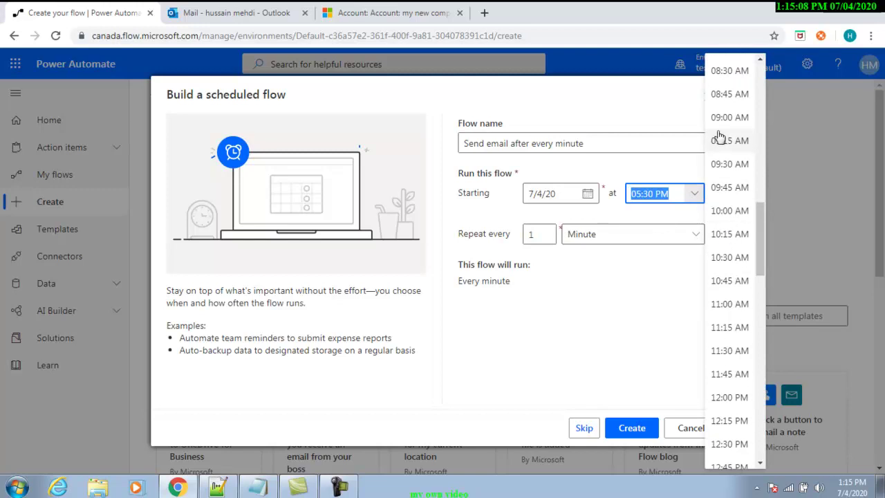
{"action": "left_click", "coordinate": [726, 117]}
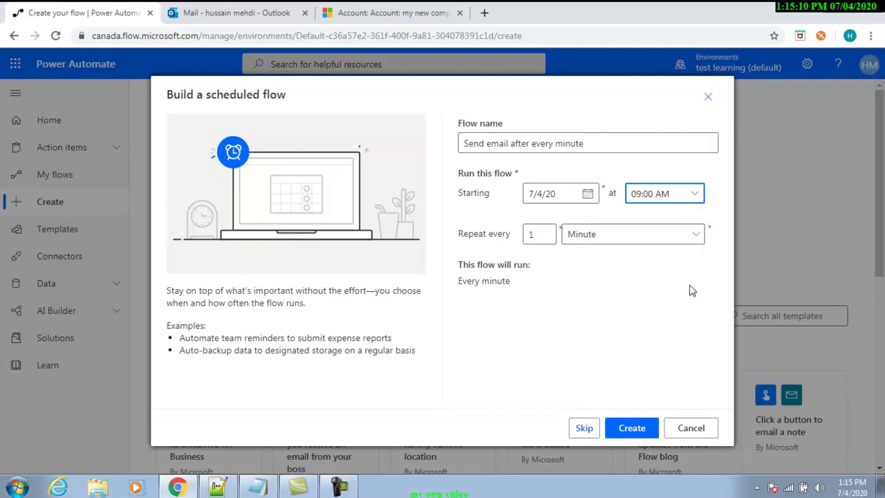
Set the flow to repeat every 1 Minute and create it.
{"action": "double_click", "coordinate": [541, 234]}
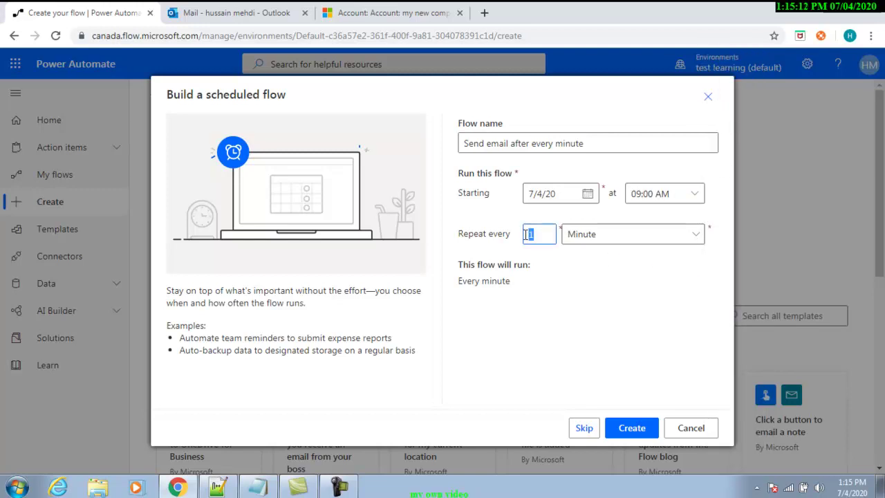
{"action": "left_click", "coordinate": [698, 239]}
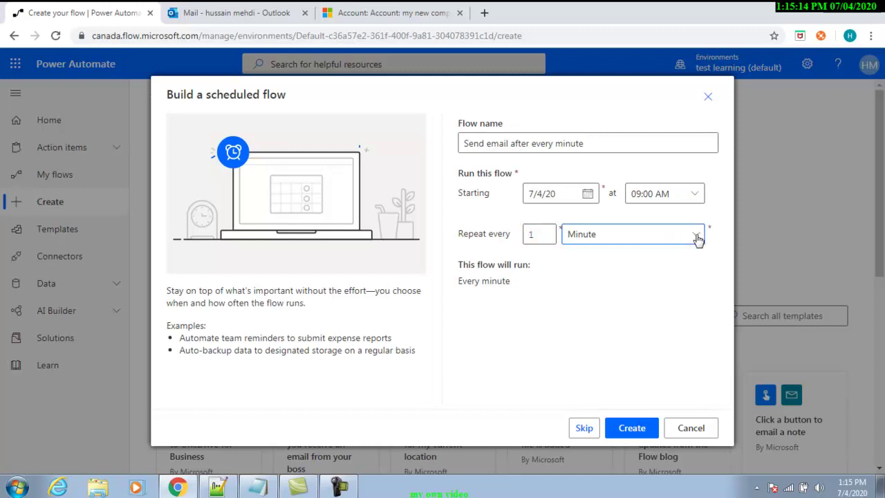
{"action": "left_click_drag", "start_coordinate": [544, 230], "coordinate": [507, 244]}
{"action": "type", "text": "0"}
{"action": "type", "text": "1"}
{"action": "left_click", "coordinate": [694, 235]}
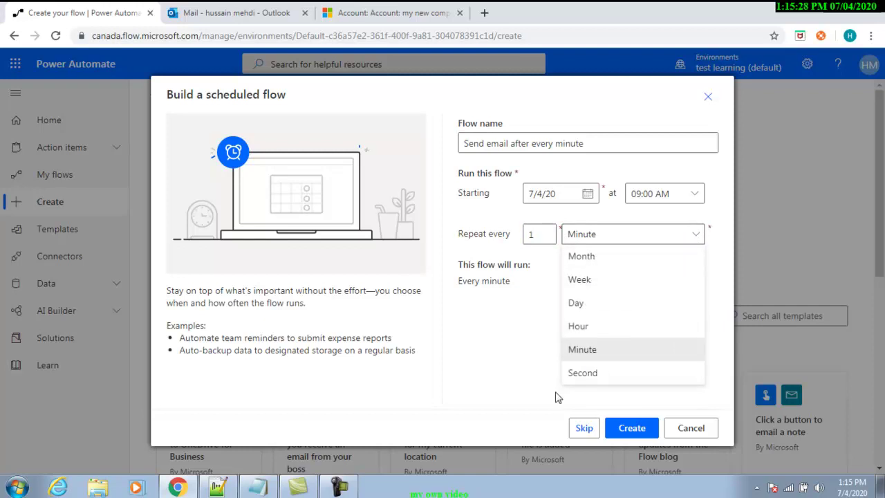
{"action": "left_click", "coordinate": [506, 425]}
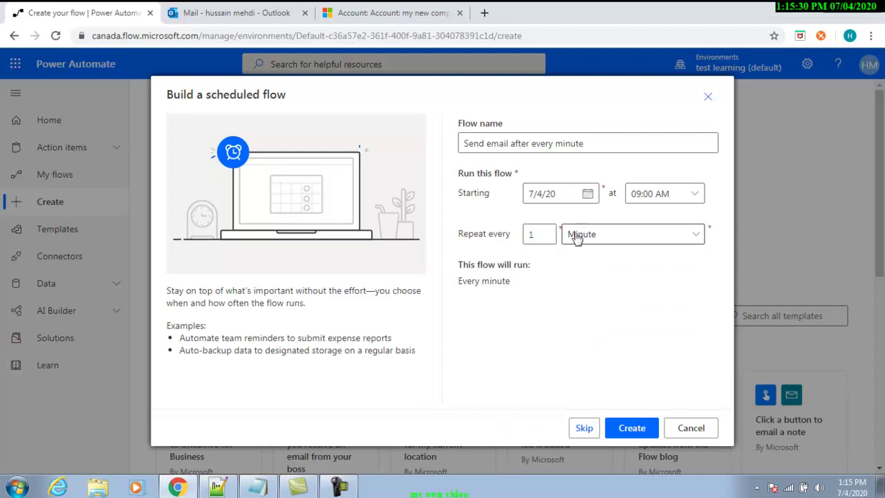
{"action": "left_click", "coordinate": [632, 427]}
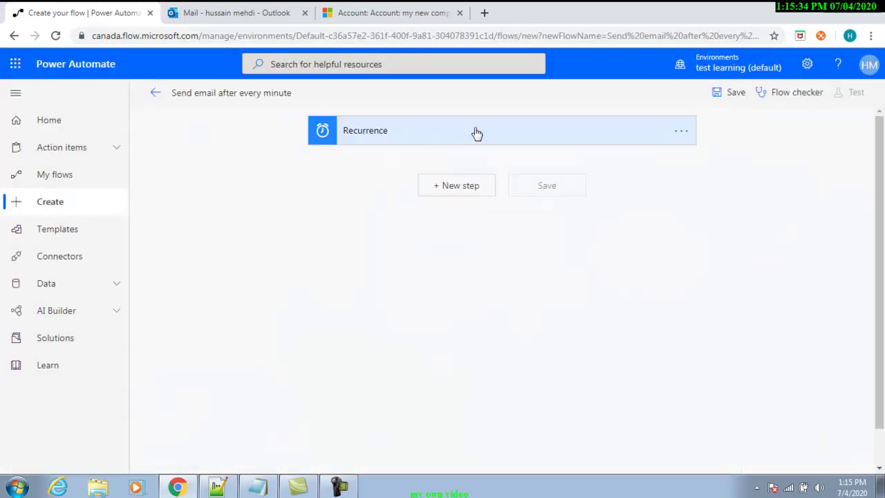
Add the Office 365 Outlook action Send an email (V2) as a new step after the Recurrence trigger.
{"action": "left_click", "coordinate": [445, 141]}
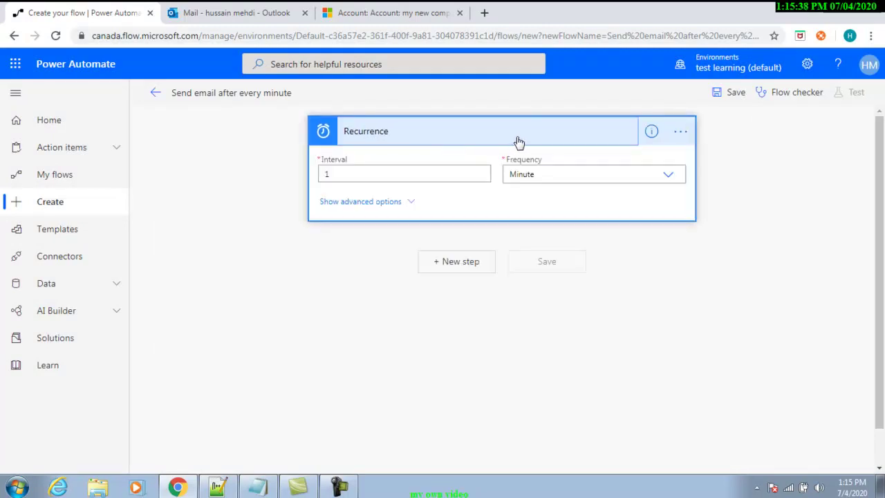
{"action": "left_click", "coordinate": [551, 138]}
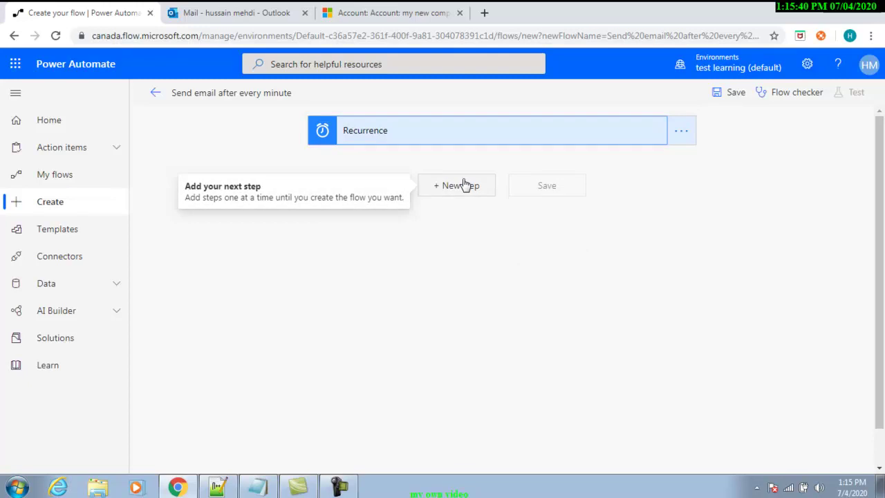
{"action": "left_click", "coordinate": [462, 185]}
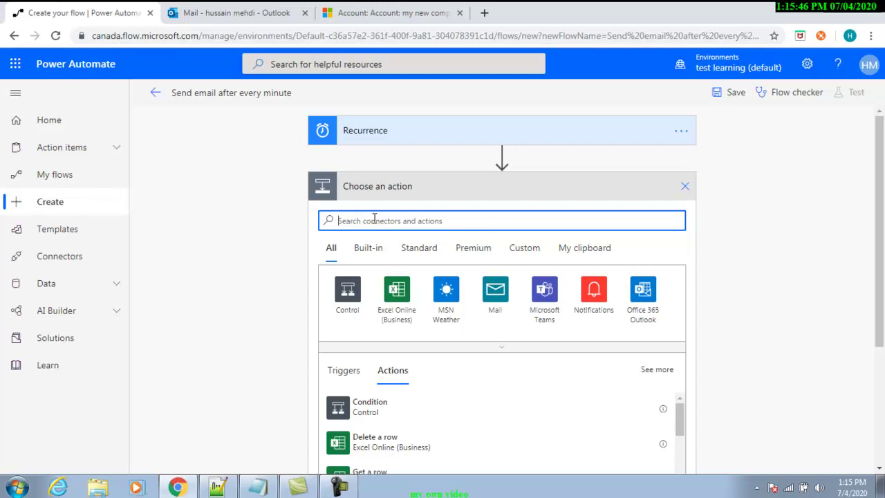
{"action": "type", "text": "outlook"}
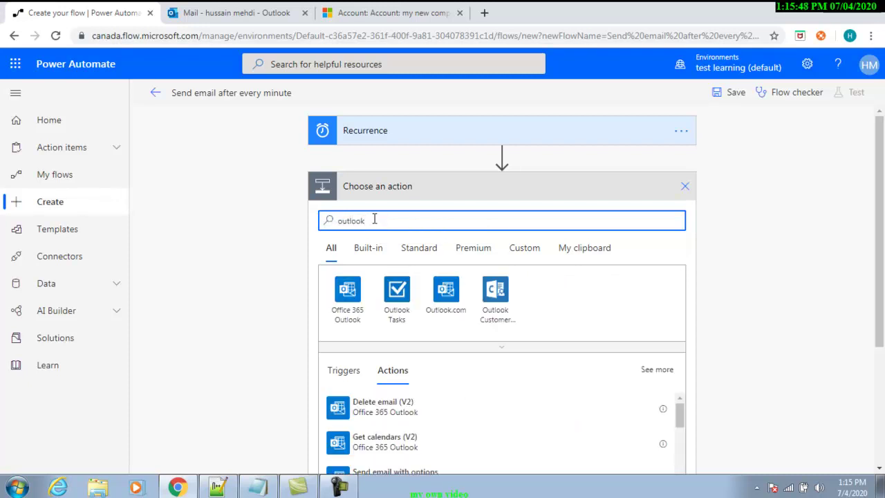
{"action": "left_click", "coordinate": [347, 293]}
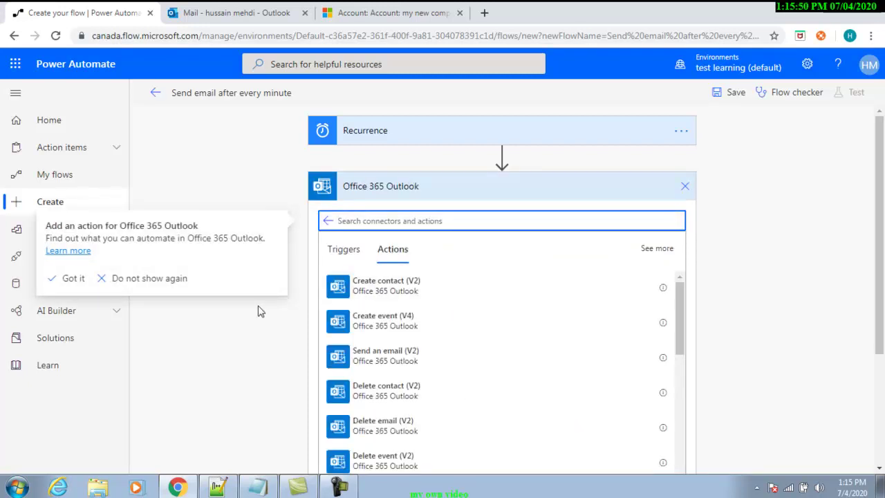
{"action": "scroll", "coordinate": [260, 311], "scroll_direction": "down", "scroll_amount": 1}
{"action": "left_click", "coordinate": [384, 295]}
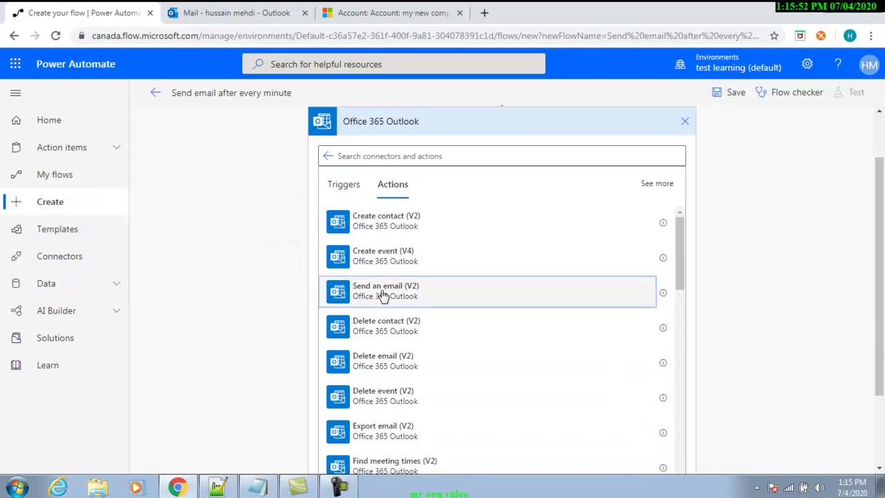
Look up the recipient in the email action's To field and choose the suggested person.
{"action": "left_click", "coordinate": [517, 174]}
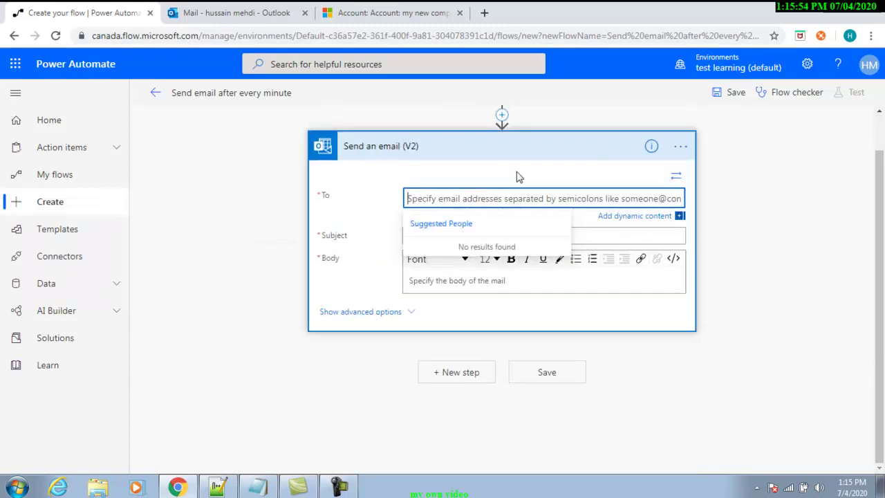
{"action": "type", "text": "In"}
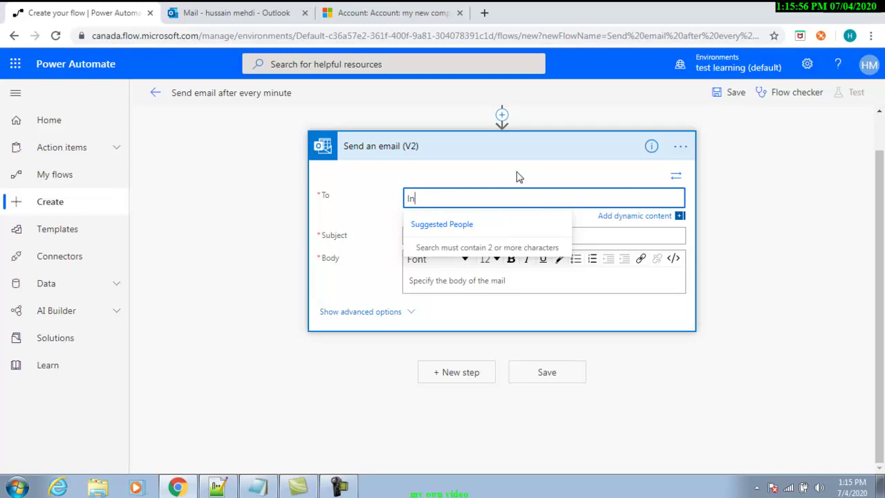
{"action": "left_click", "coordinate": [484, 250]}
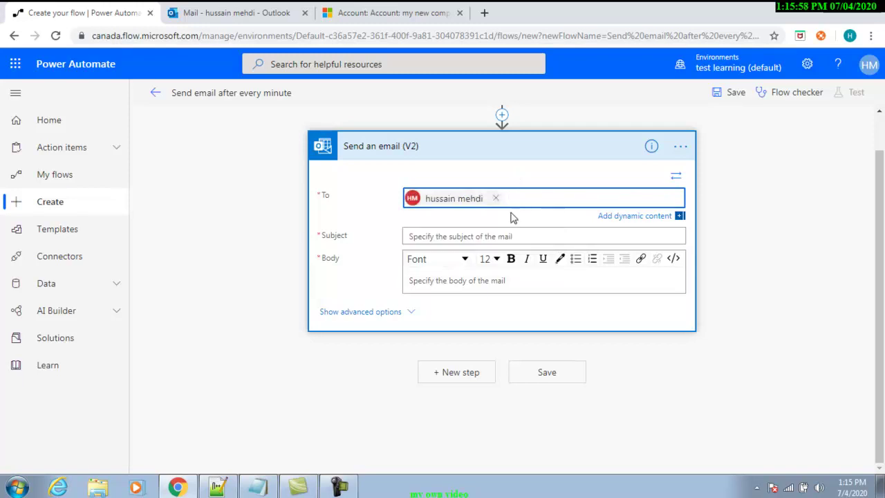
Enter "Reminder for your time entries!" as the subject of the email.
{"action": "left_click", "coordinate": [464, 235]}
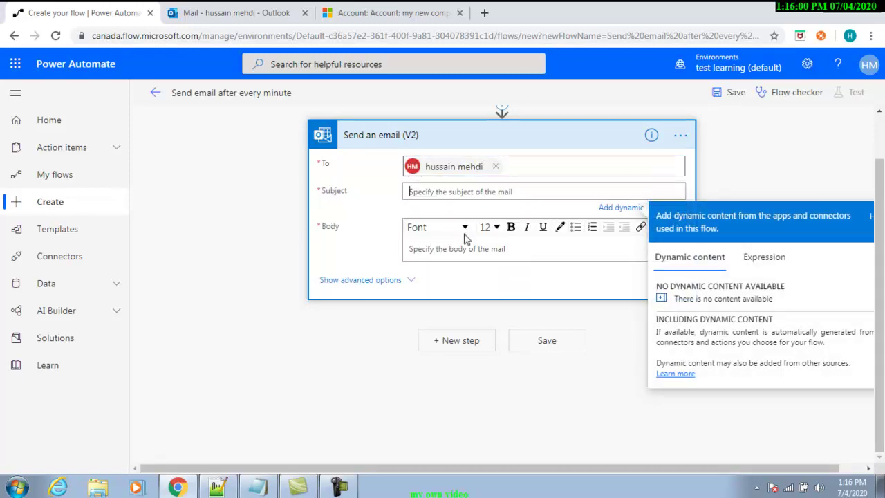
{"action": "type", "text": "An"}
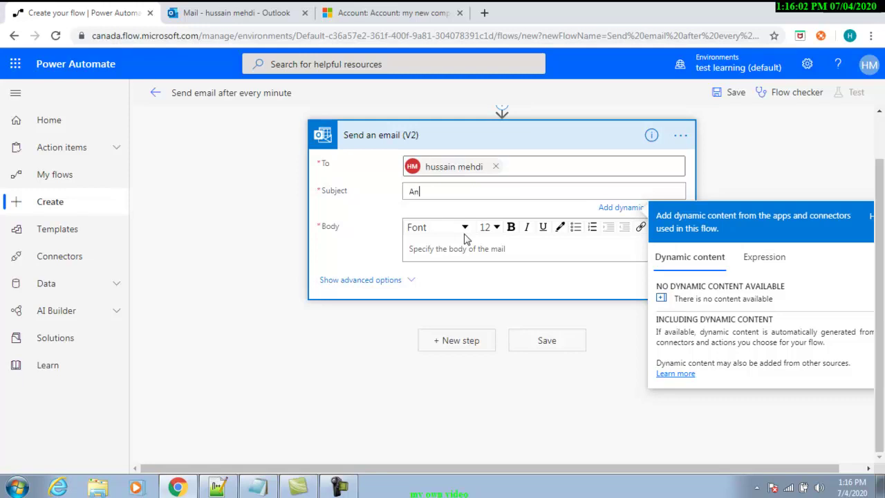
{"action": "type", "text": " email has"}
{"action": "key", "text": "ctrl+BackSpace"}
{"action": "key", "text": "ctrl+BackSpace"}
{"action": "key", "text": "ctrl+BackSpace"}
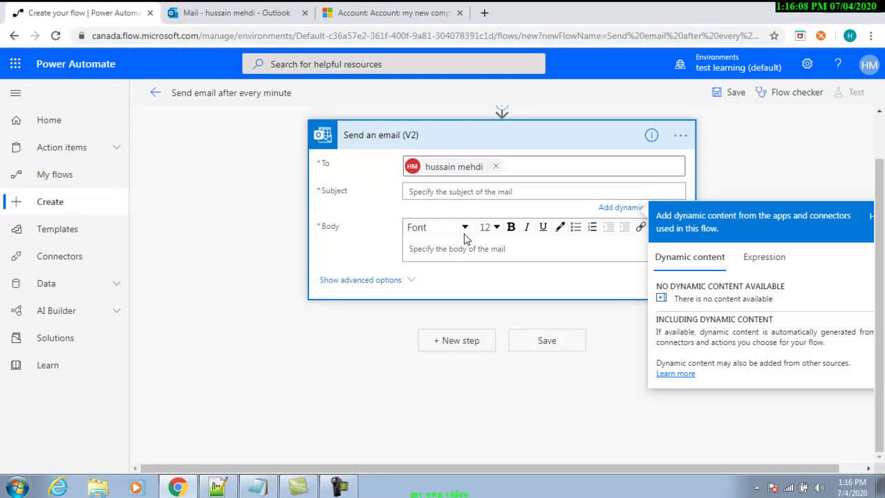
{"action": "type", "text": "Reminder"}
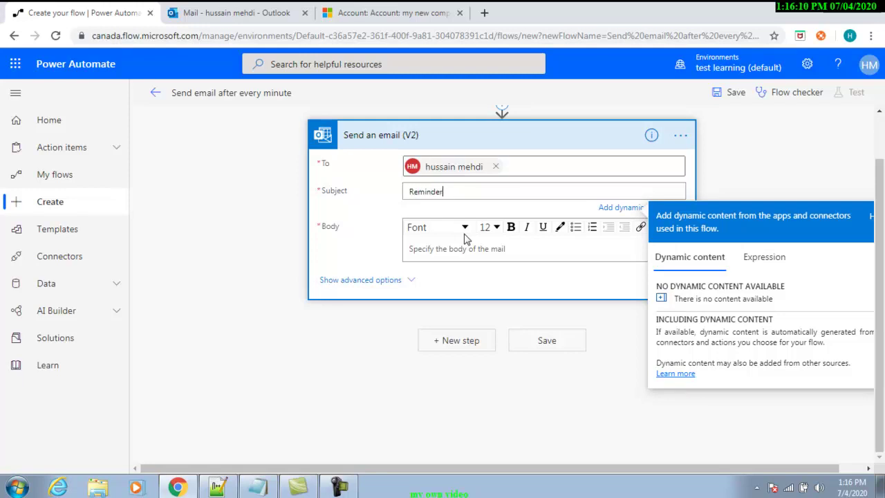
{"action": "type", "text": " for your time entries!"}
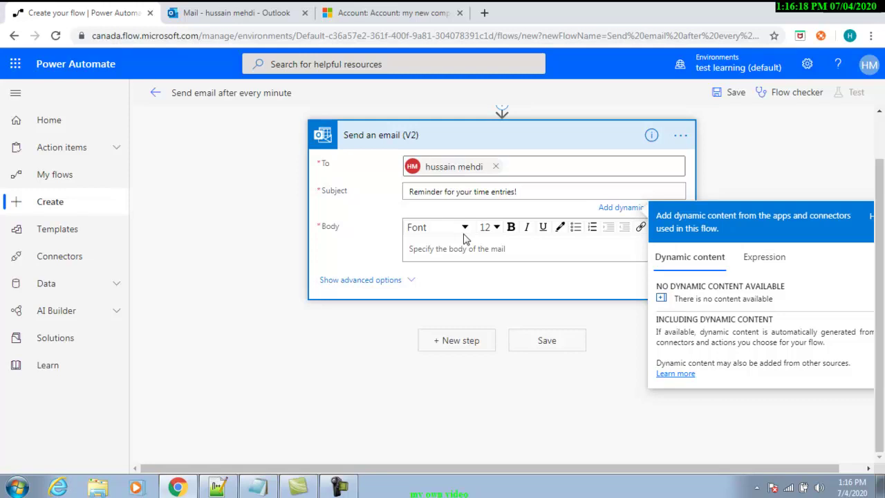
{"action": "left_click_drag", "start_coordinate": [521, 198], "coordinate": [407, 200]}
Write the email body "Please fill your timesheet for this month." followed by a blank line and "Thank you.".
{"action": "left_click", "coordinate": [414, 250]}
{"action": "type", "text": "Please fill you"}
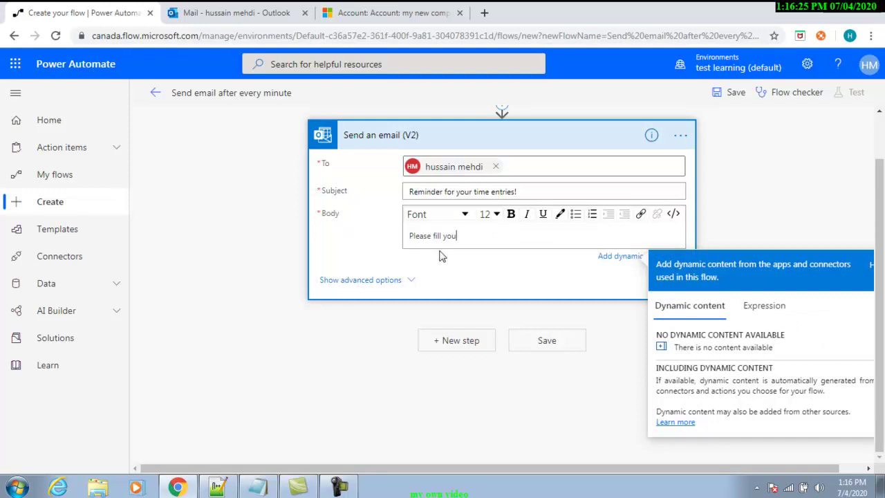
{"action": "type", "text": "r timesheet for this"}
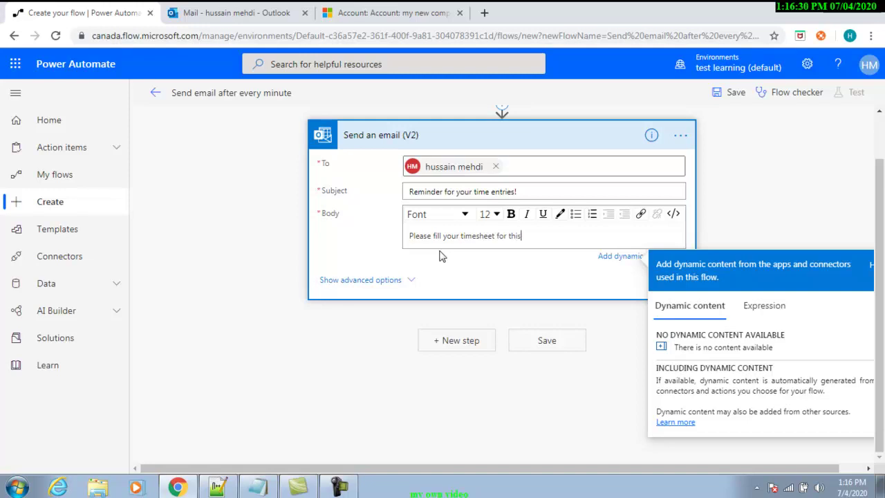
{"action": "type", "text": " month"}
{"action": "type", "text": "."}
{"action": "type", "text": "hank"}
{"action": "type", "text": " ypu."}
{"action": "key", "text": "BackSpace"}
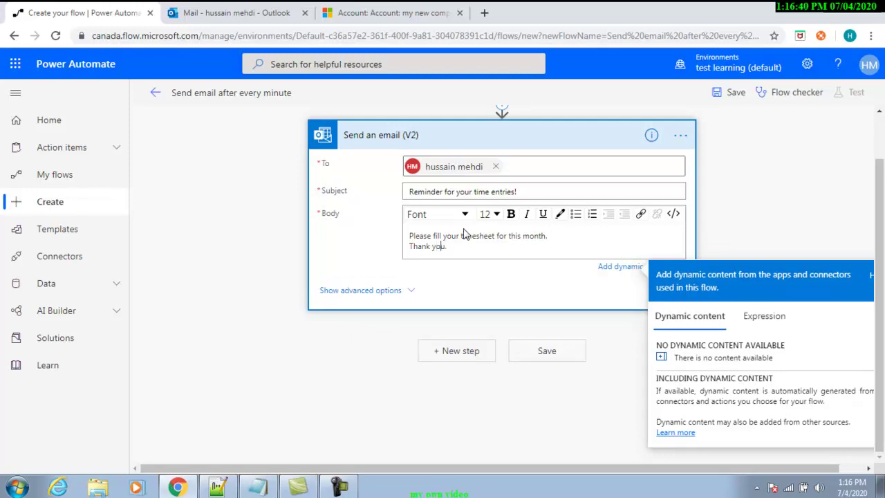
{"action": "key", "text": "Return"}
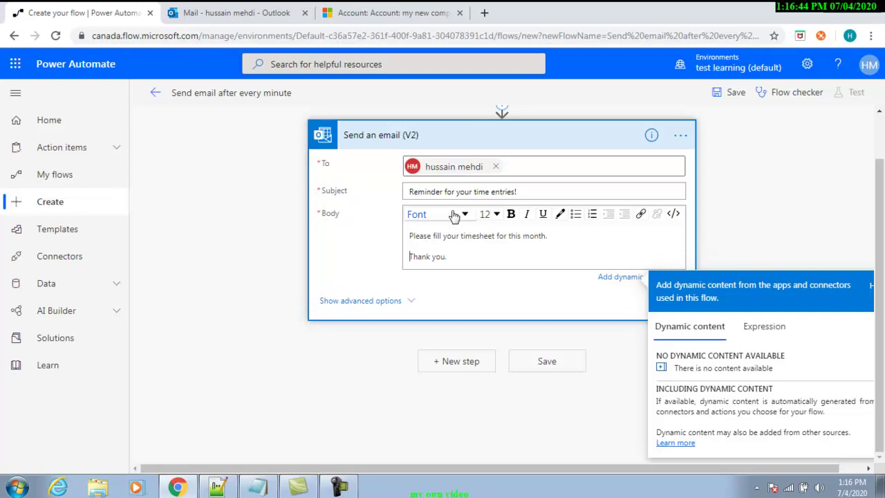
Save the flow and review its errors and warnings in the Flow checker, closing the checker when done.
{"action": "scroll", "coordinate": [472, 171], "scroll_direction": "up", "scroll_amount": 1}
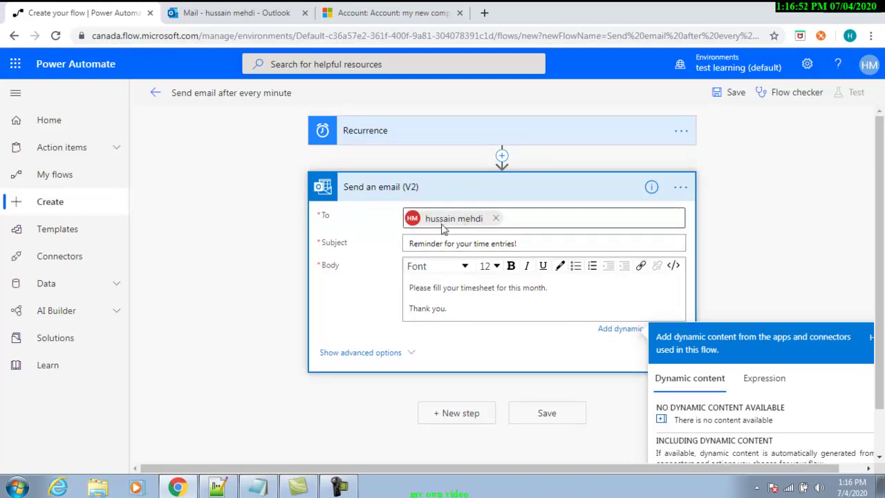
{"action": "left_click", "coordinate": [552, 417]}
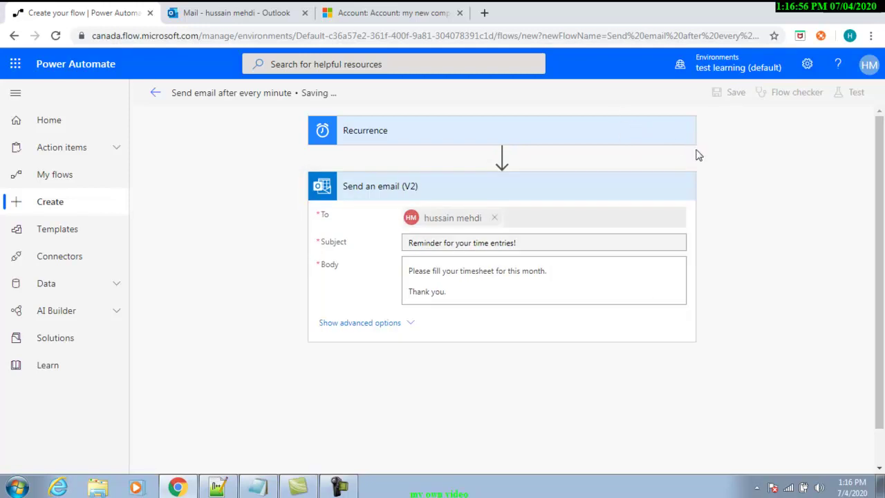
{"action": "left_click", "coordinate": [802, 94]}
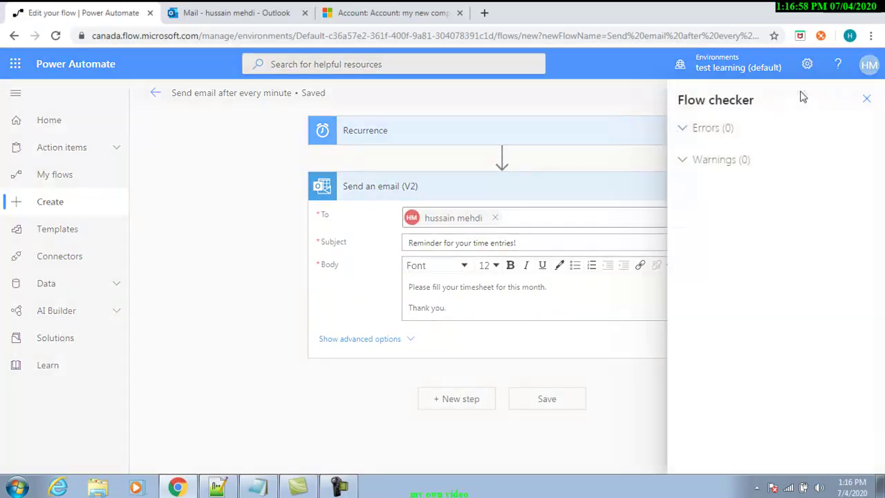
{"action": "left_click", "coordinate": [864, 100]}
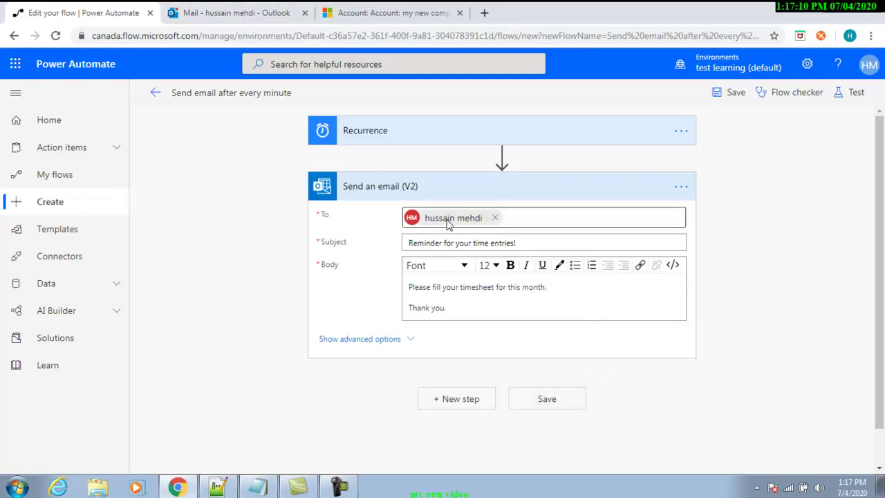
Switch to the Outlook inbox and compare the arrival times of the reminder emails with the system clock.
{"action": "left_click", "coordinate": [241, 13]}
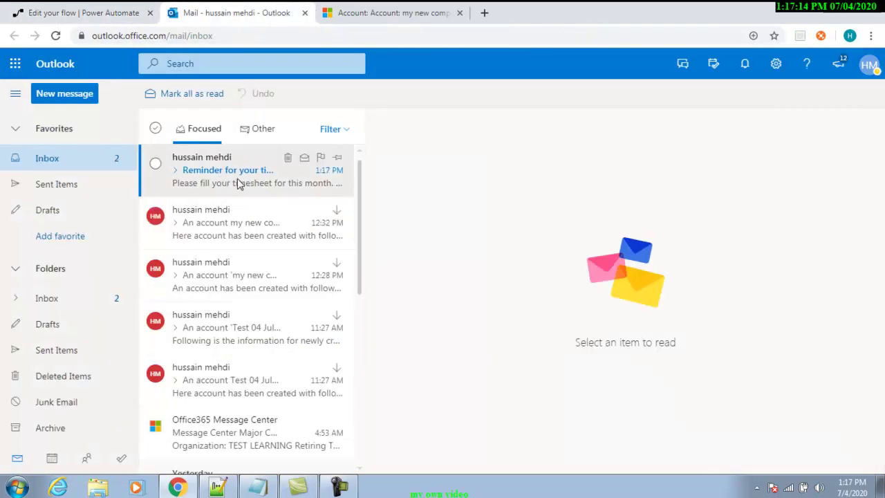
{"action": "left_click", "coordinate": [852, 490]}
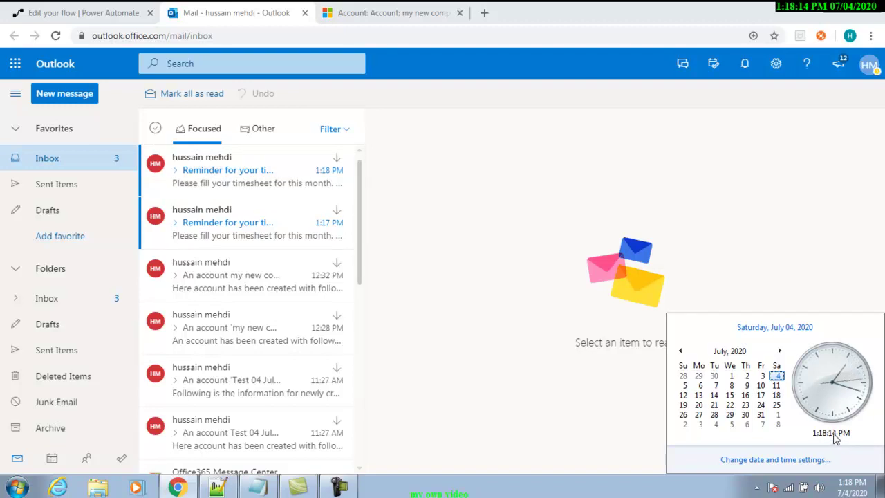
{"action": "key", "text": "Escape"}
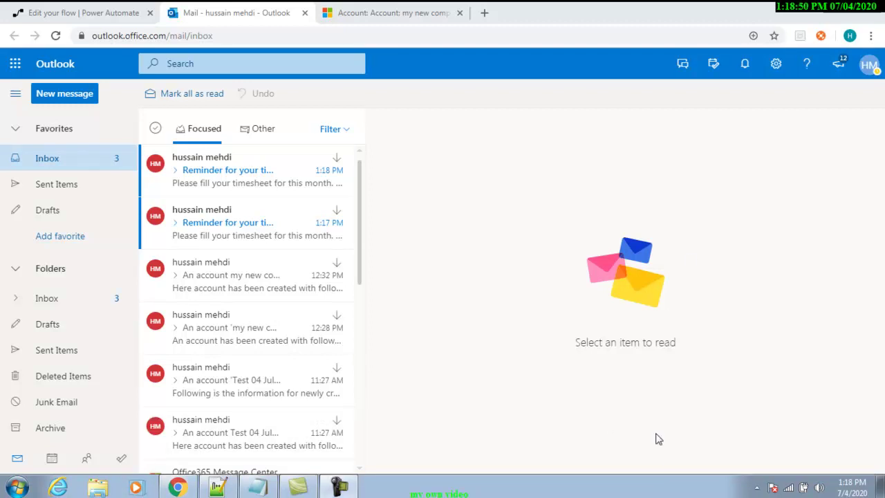
{"action": "left_click", "coordinate": [857, 490]}
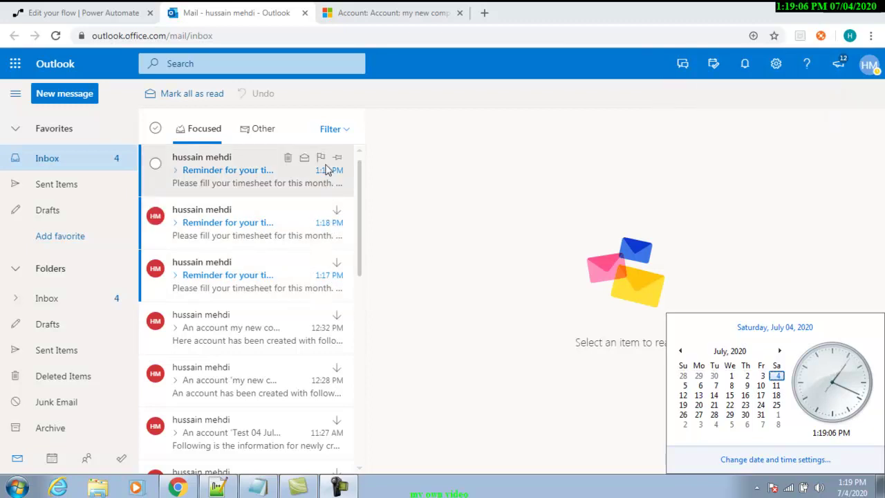
Return to Power Automate, leave the flow editor and view the run history of the "Send email after every minute" flow.
{"action": "left_click", "coordinate": [97, 14]}
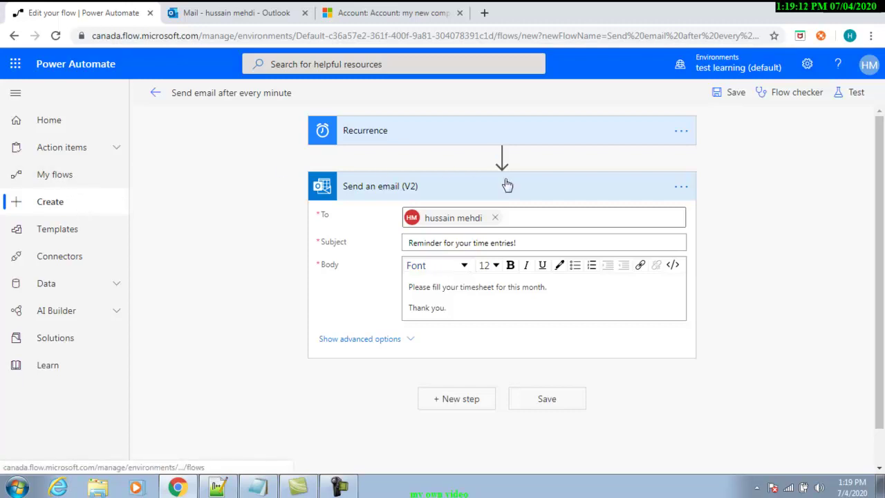
{"action": "left_click", "coordinate": [68, 181]}
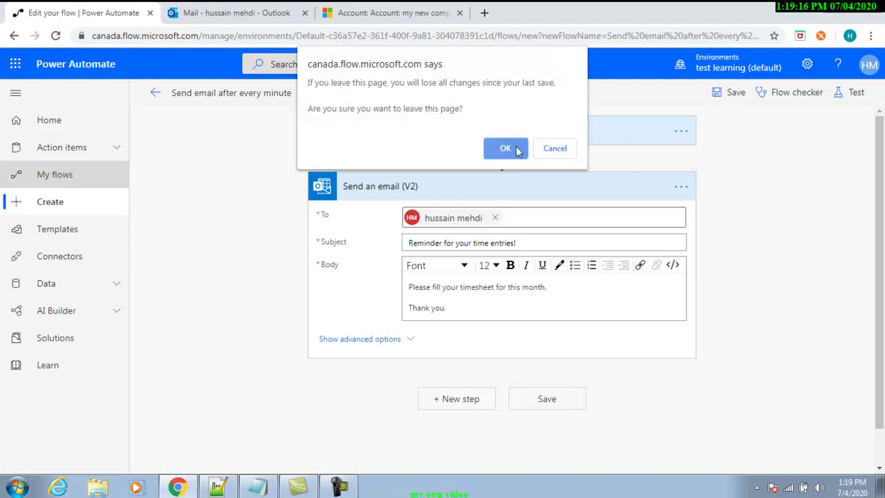
{"action": "left_click", "coordinate": [505, 149]}
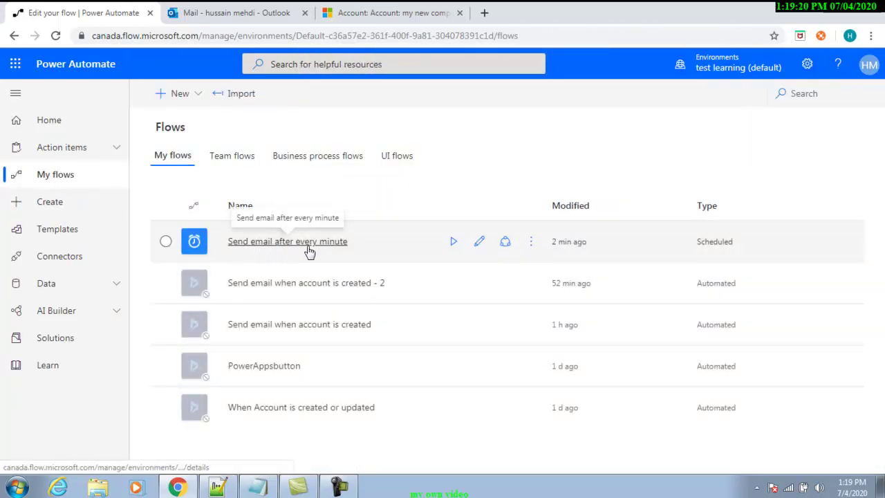
{"action": "left_click", "coordinate": [530, 246]}
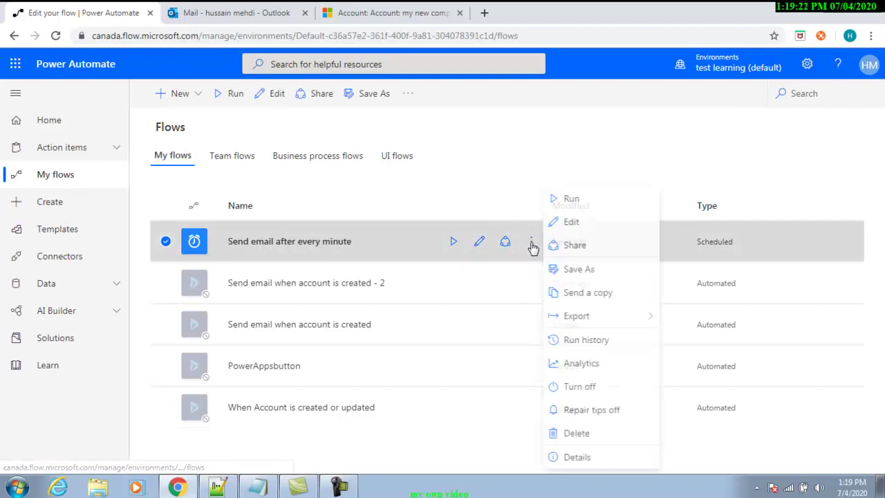
{"action": "left_click", "coordinate": [587, 341]}
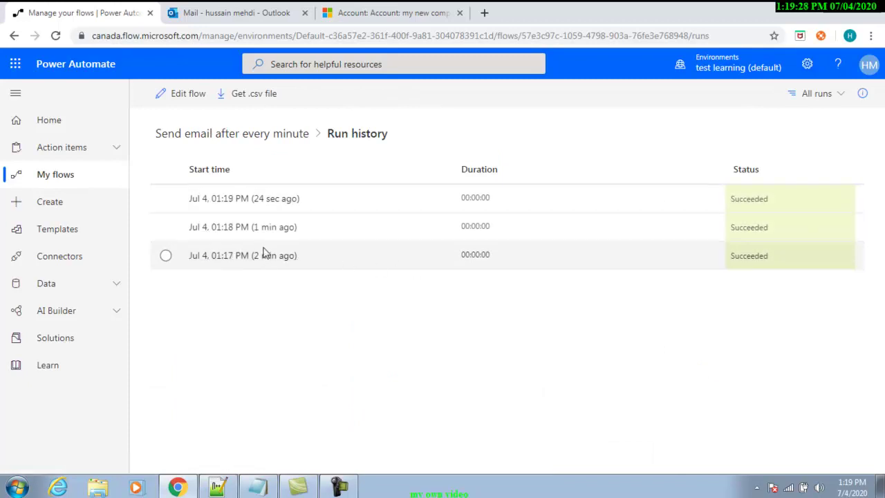
Open the "Send email after every minute" flow for editing and expand its Recurrence trigger and Send an email (V2) action for review.
{"action": "left_click", "coordinate": [74, 185]}
{"action": "left_click", "coordinate": [317, 242]}
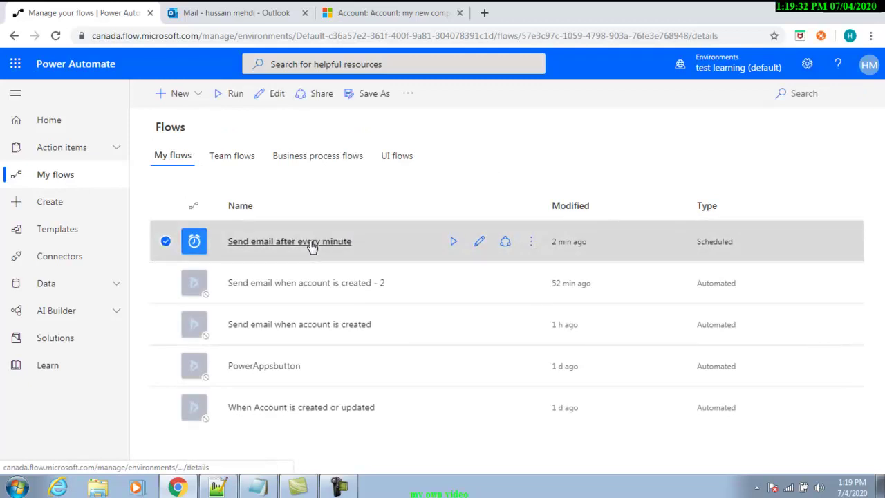
{"action": "left_click", "coordinate": [158, 93]}
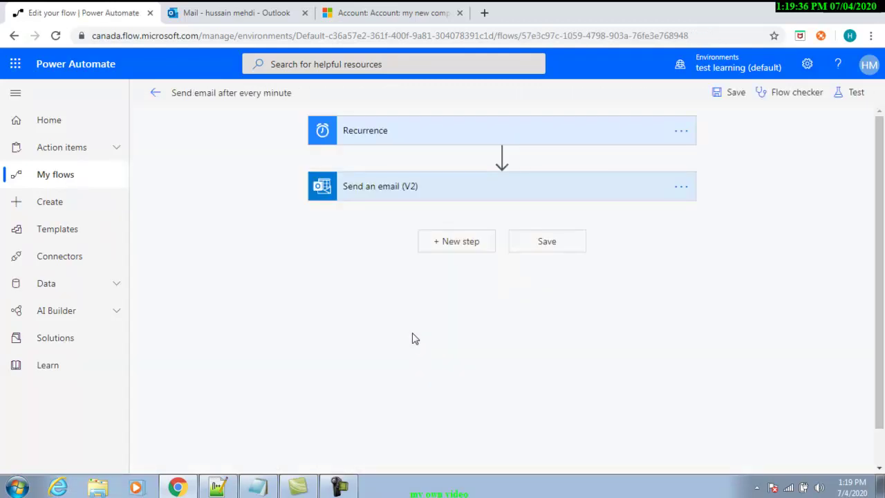
{"action": "left_click", "coordinate": [474, 138]}
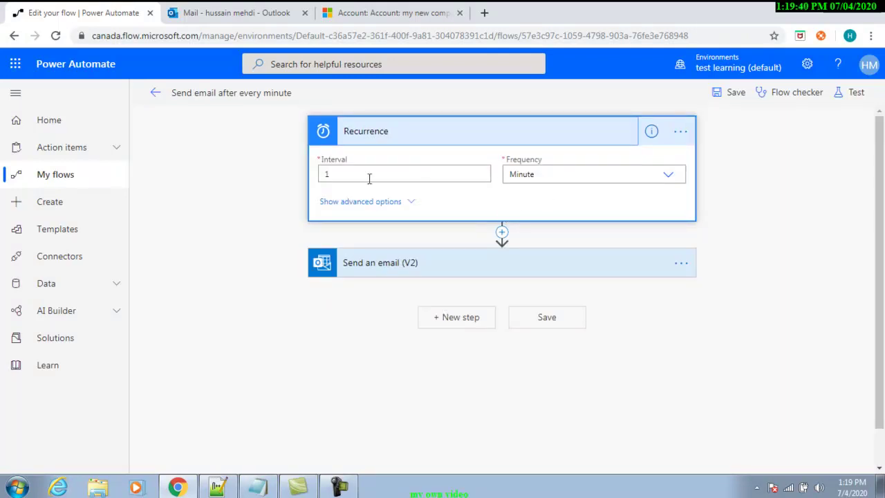
{"action": "left_click", "coordinate": [403, 266]}
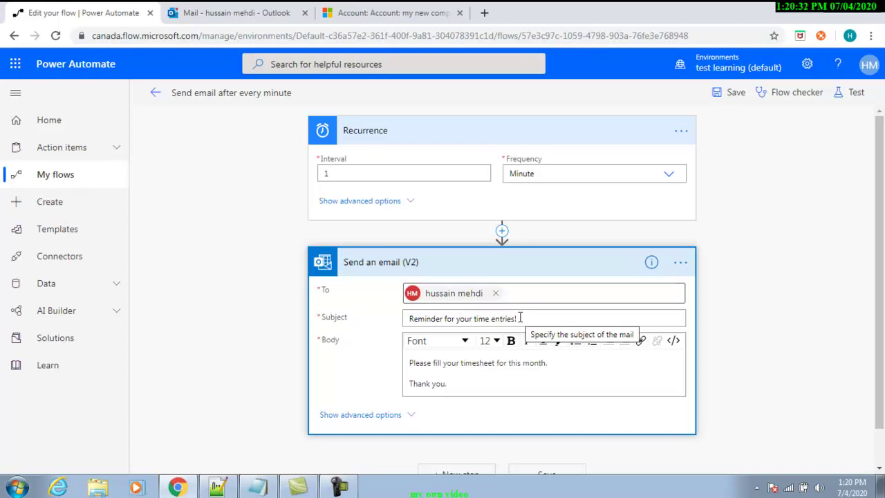
Start a new step after the email action and search the connectors and actions for "Teams".
{"action": "scroll", "coordinate": [722, 386], "scroll_direction": "down", "scroll_amount": 1}
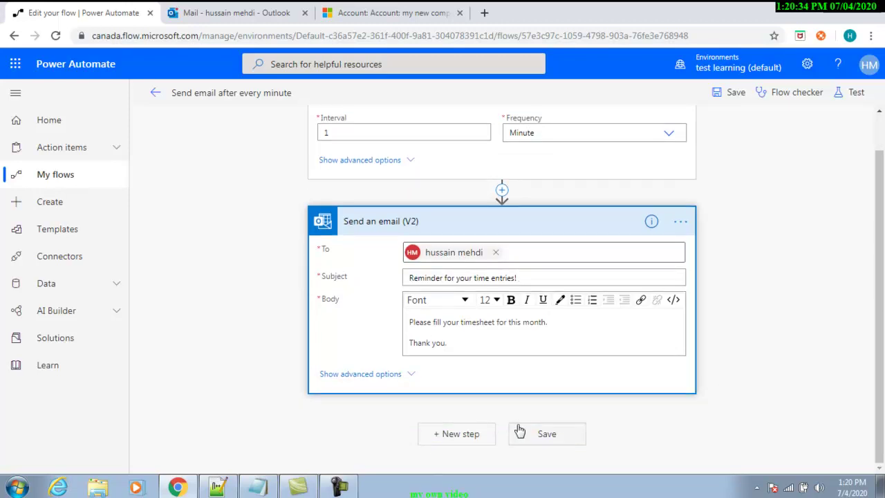
{"action": "left_click", "coordinate": [456, 436]}
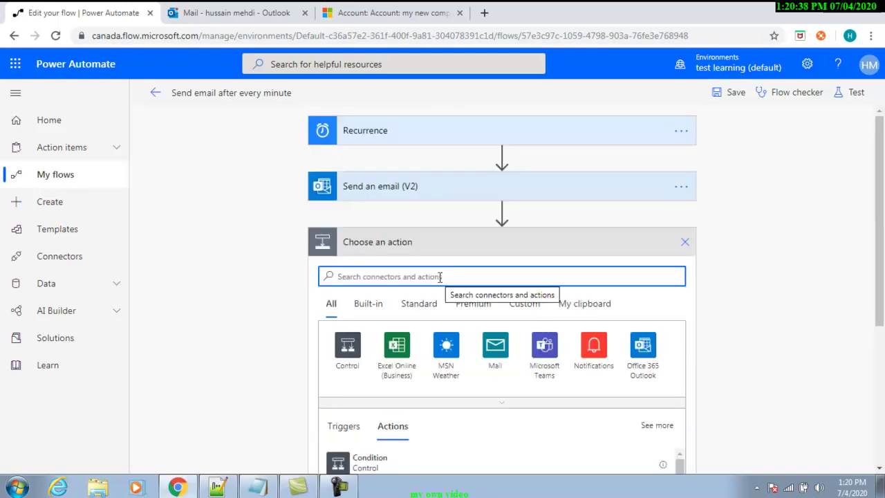
{"action": "left_click", "coordinate": [440, 276]}
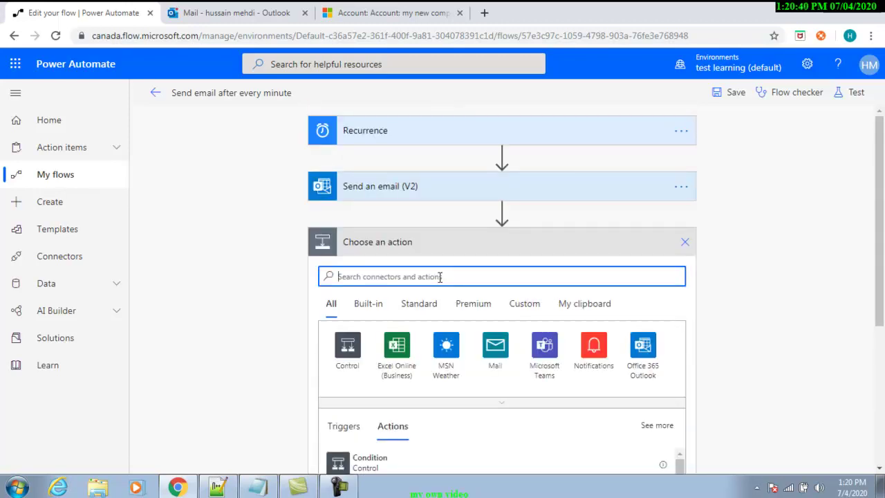
{"action": "type", "text": "TEam"}
{"action": "key", "text": "BackSpace"}
{"action": "key", "text": "BackSpace"}
{"action": "key", "text": "BackSpace"}
{"action": "type", "text": "eams"}
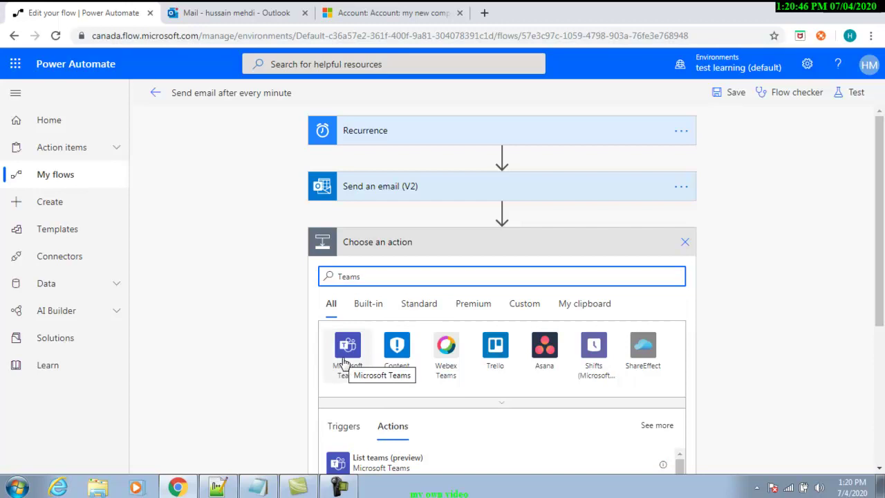
Look up the available connectors and actions for "facebook" and "twitter".
{"action": "left_click_drag", "start_coordinate": [377, 278], "coordinate": [277, 281]}
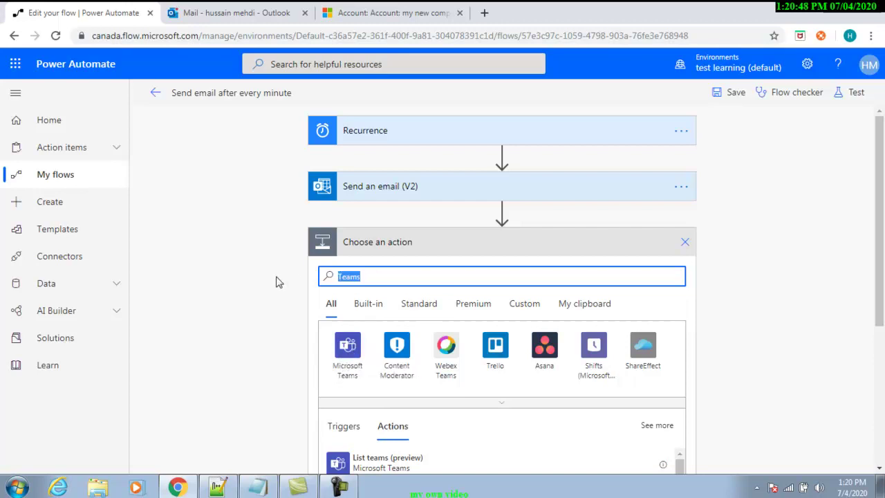
{"action": "type", "text": "facebook"}
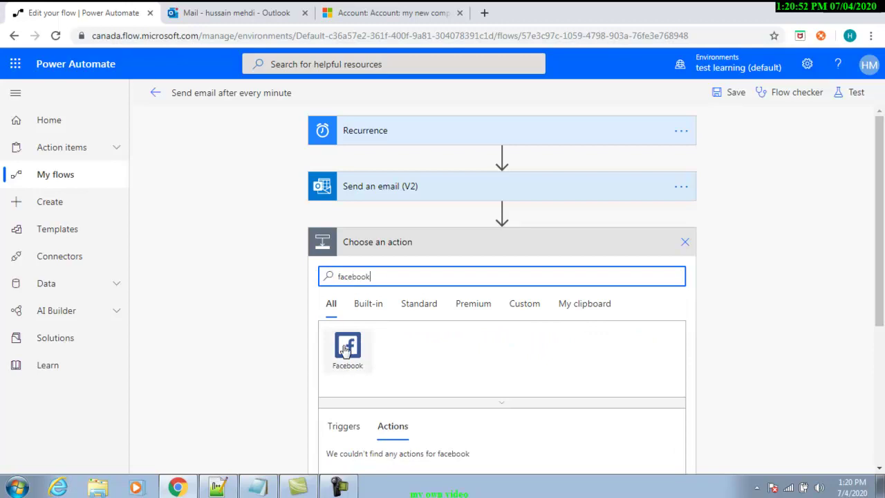
{"action": "scroll", "coordinate": [345, 350], "scroll_direction": "down", "scroll_amount": 2}
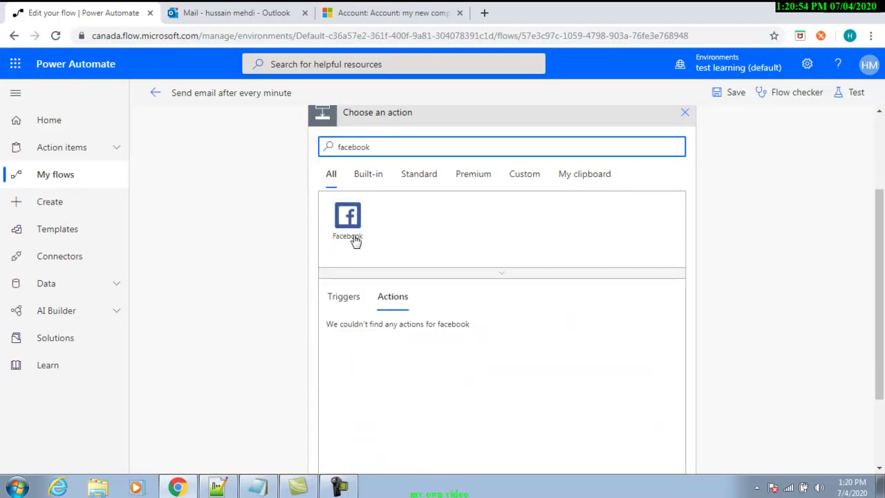
{"action": "scroll", "coordinate": [373, 238], "scroll_direction": "up", "scroll_amount": 1}
{"action": "left_click_drag", "start_coordinate": [376, 211], "coordinate": [282, 217]}
{"action": "type", "text": "twitter"}
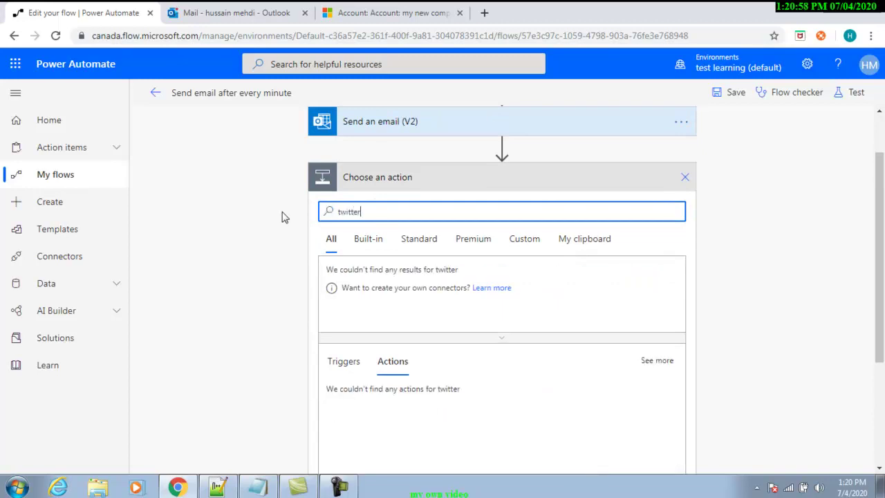
{"action": "scroll", "coordinate": [407, 376], "scroll_direction": "down", "scroll_amount": 2}
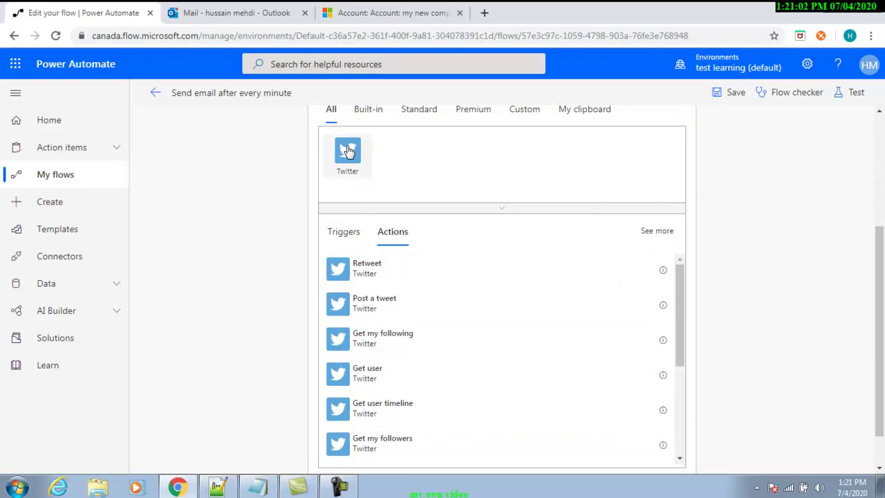
Look up the available connectors and actions for "LinkedIn" and "dynamics".
{"action": "scroll", "coordinate": [348, 159], "scroll_direction": "up", "scroll_amount": 2}
{"action": "double_click", "coordinate": [369, 215]}
{"action": "type", "text": "Lin"}
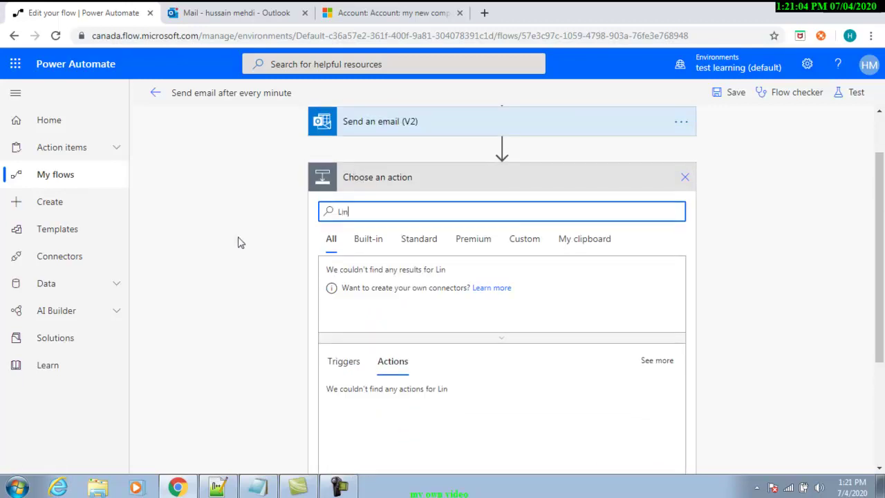
{"action": "type", "text": "kedIn"}
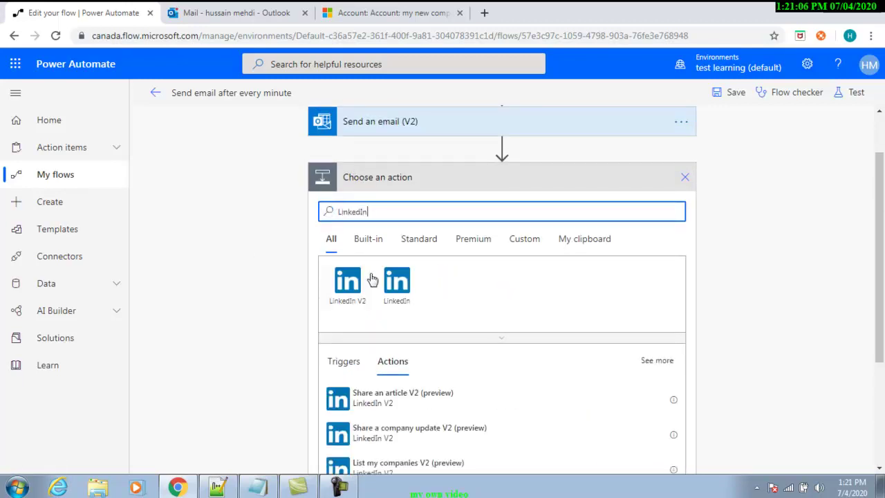
{"action": "left_click_drag", "start_coordinate": [381, 211], "coordinate": [308, 214]}
{"action": "type", "text": "dynamics"}
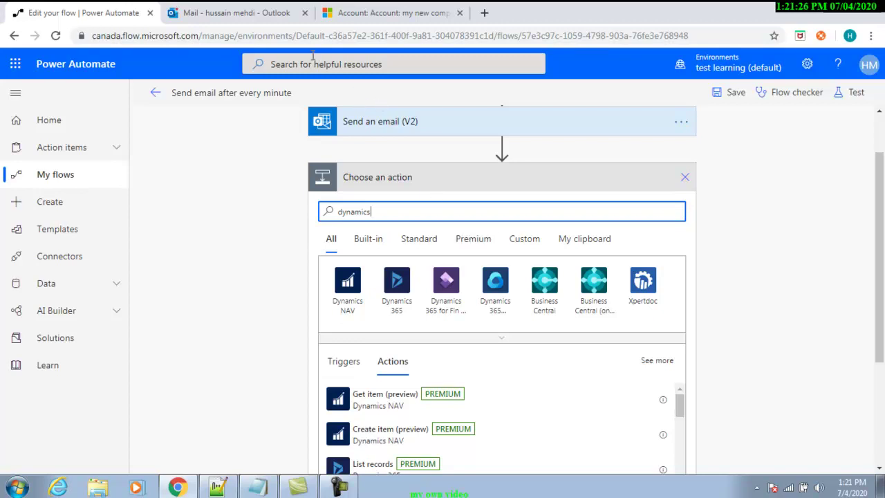
Switch to the Outlook inbox and check the arrival times of the newest reminder emails.
{"action": "left_click", "coordinate": [228, 12]}
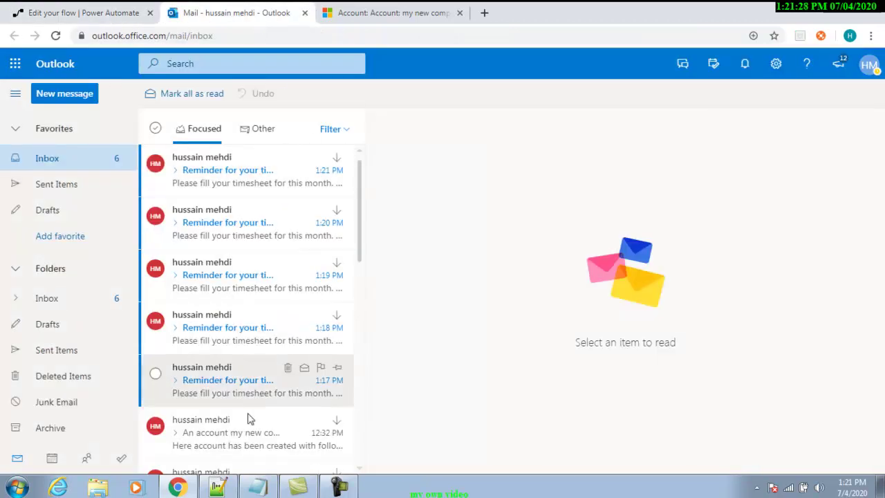